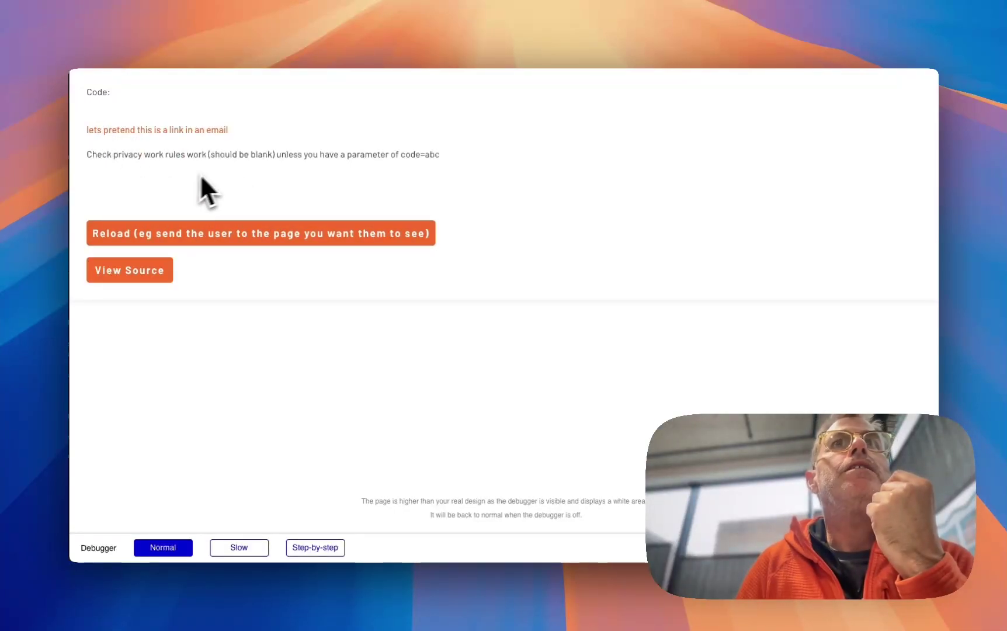
Inspect the tokens search that serves as the data source of the tokens repeating group in the page editor.
left_click(313, 34)
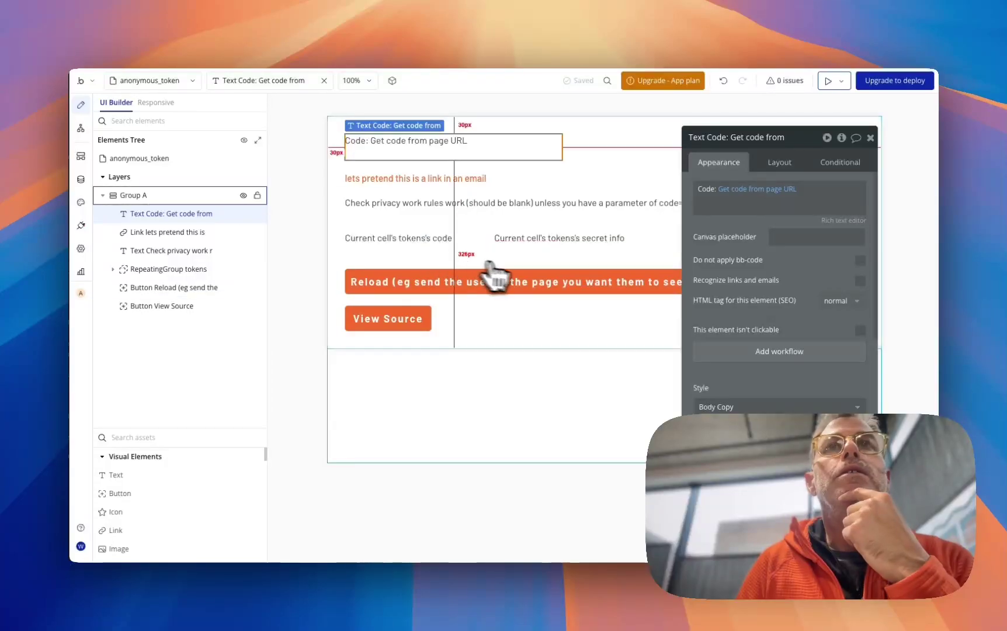
left_click(514, 252)
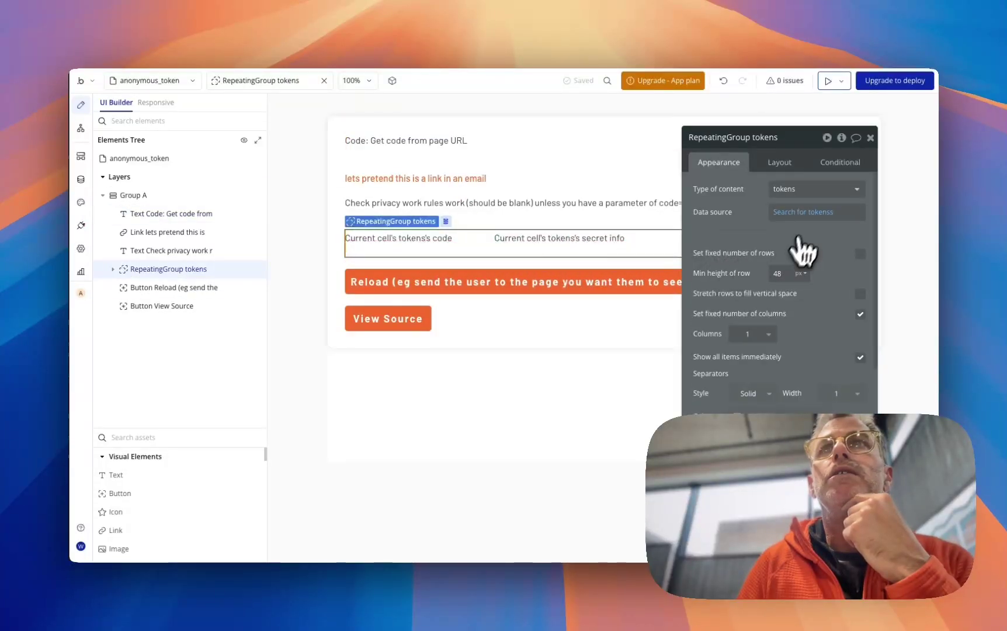
left_click(805, 217)
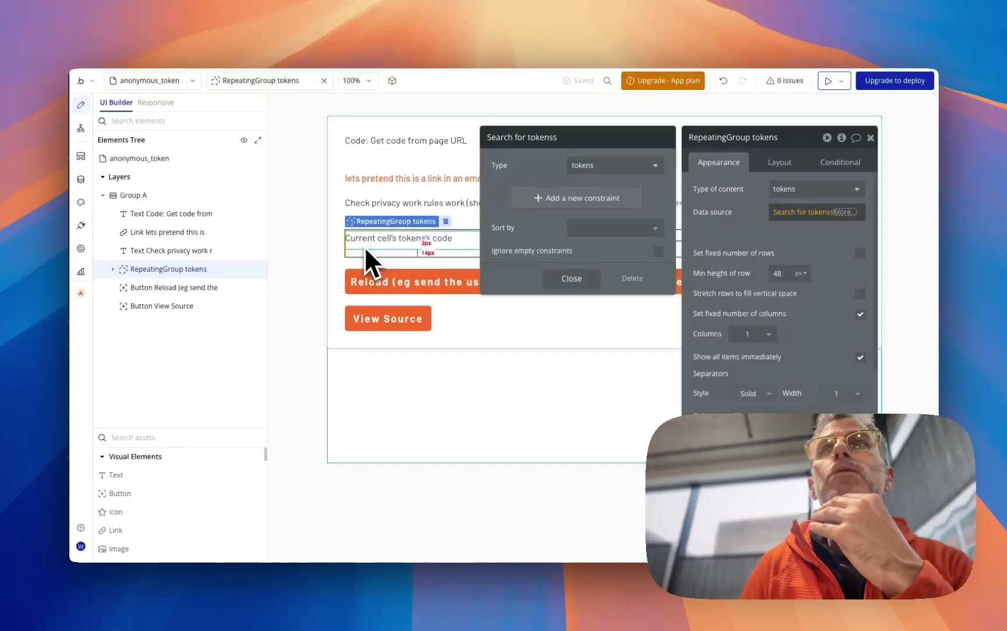
left_click(795, 214)
left_click(798, 214)
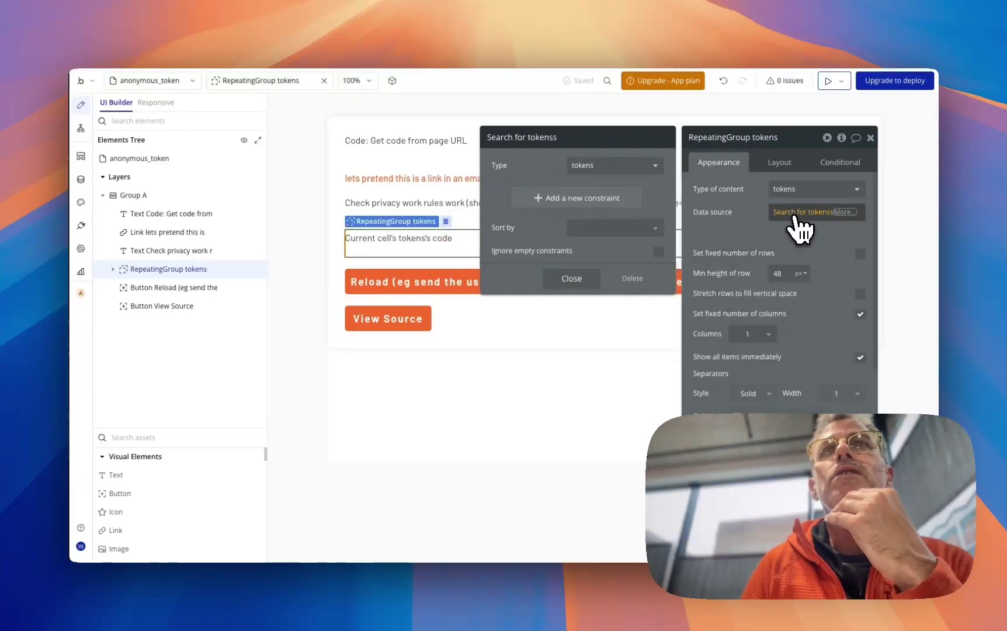
left_click(578, 283)
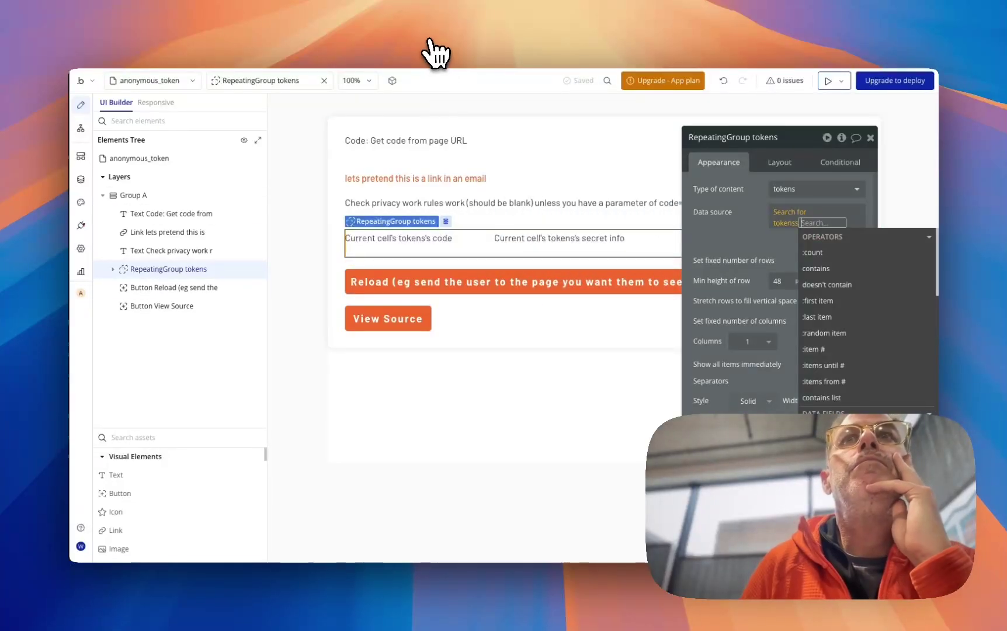
Open the privacy rules of the Tokens data type and review the "Only a valid token" rule.
left_click(81, 179)
left_click(197, 133)
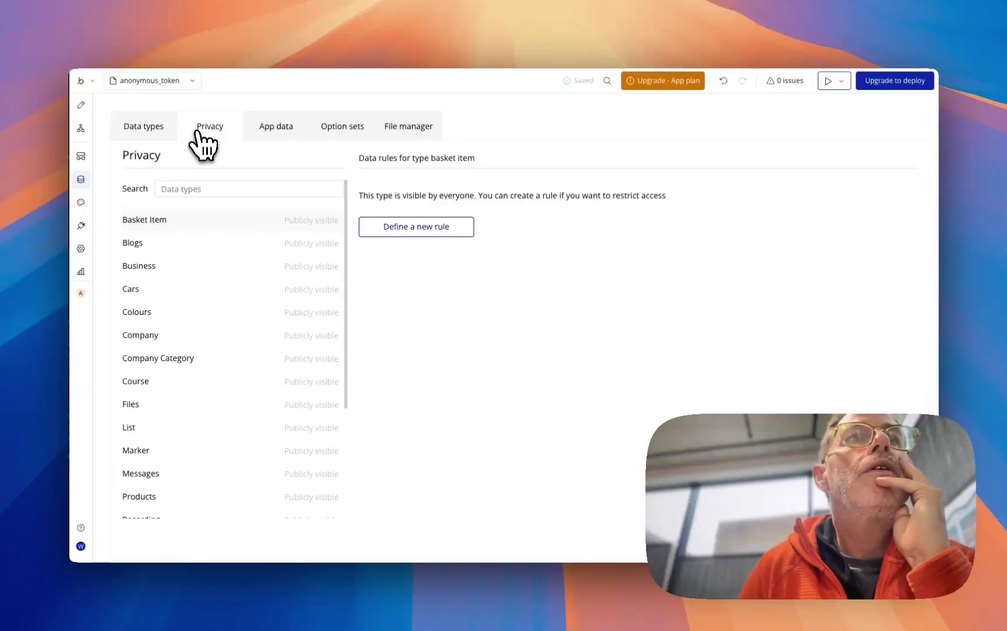
scroll(156, 495, "down", 5)
left_click(137, 425)
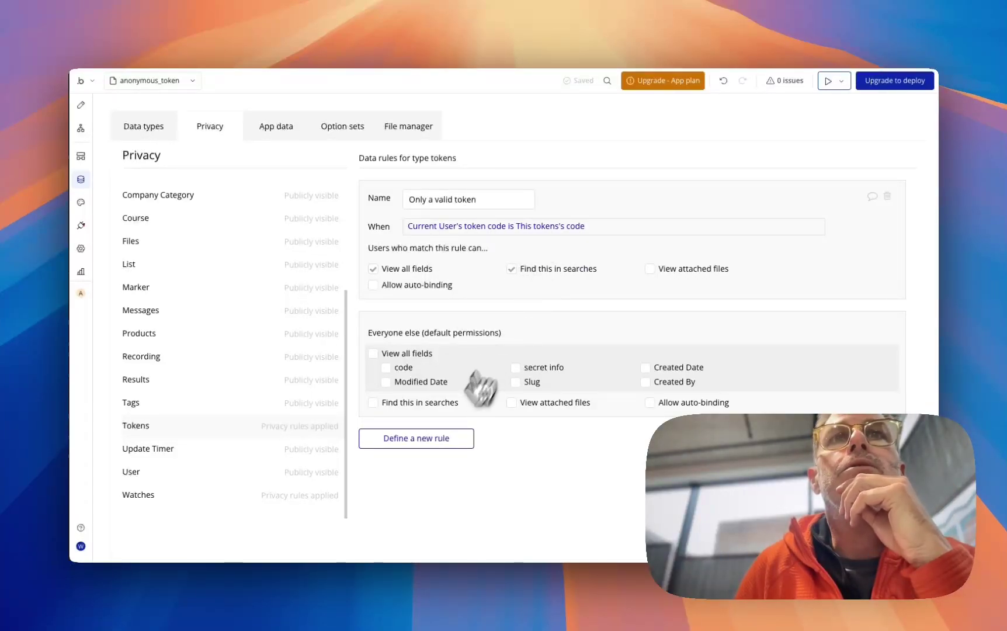
left_click(484, 200)
left_click_drag(483, 200, 373, 199)
Test the privacy rule on the preview page by following the pretend email link and reloading the page.
left_click(426, 32)
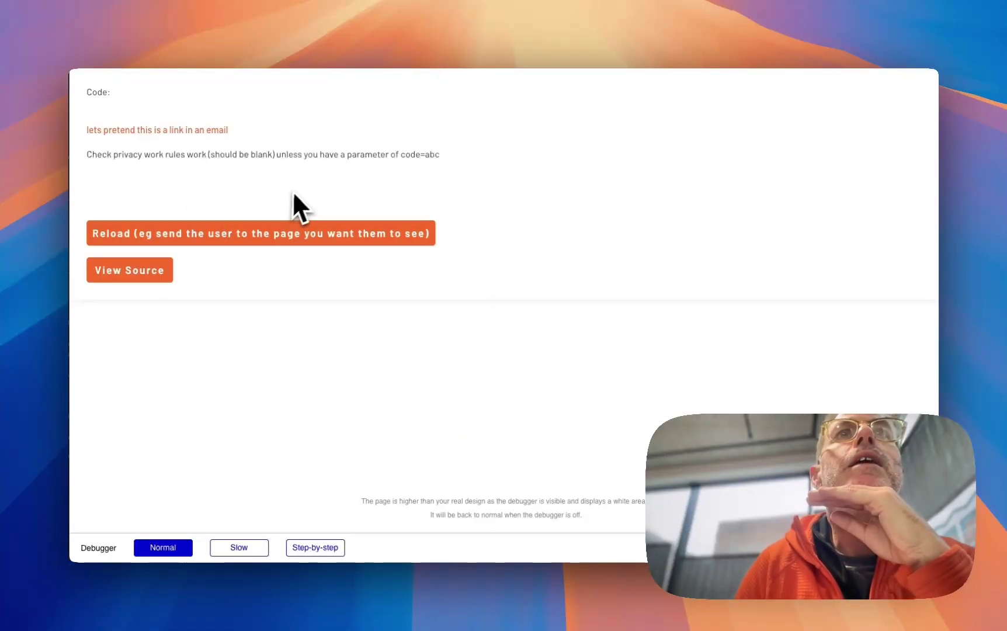
left_click(320, 37)
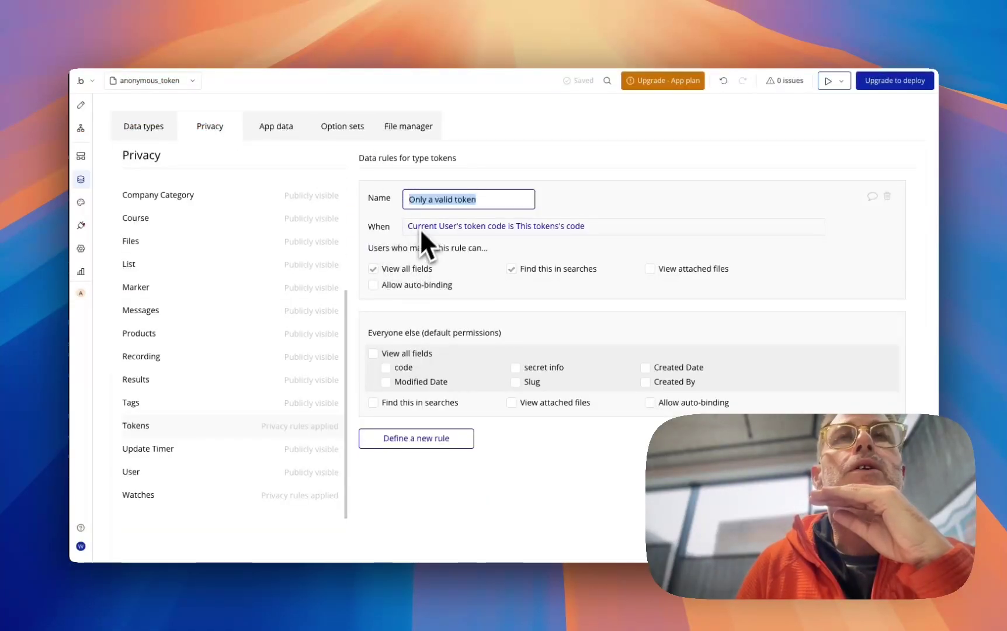
left_click(431, 30)
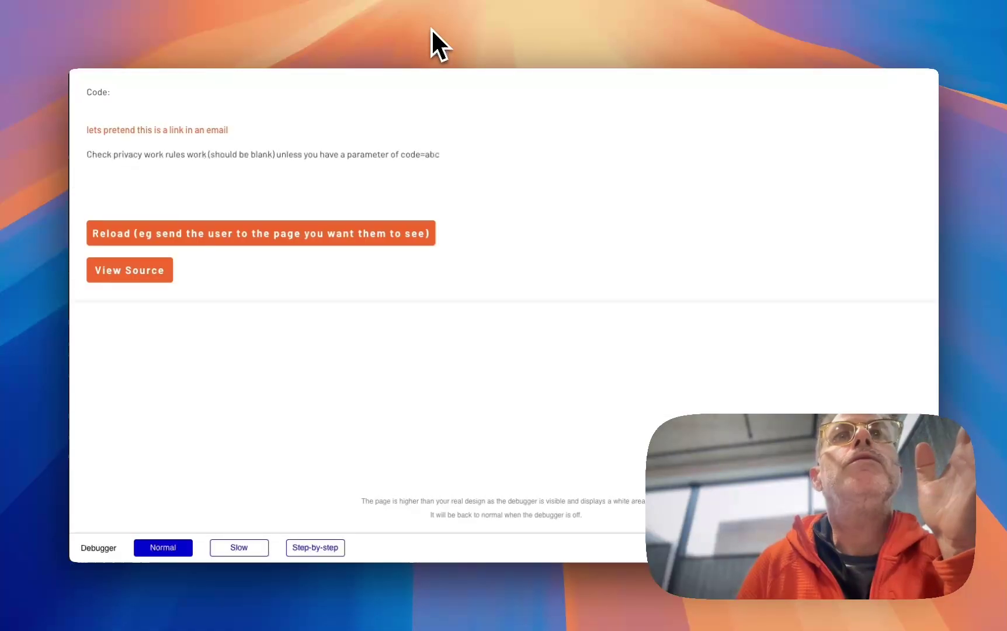
left_click(172, 134)
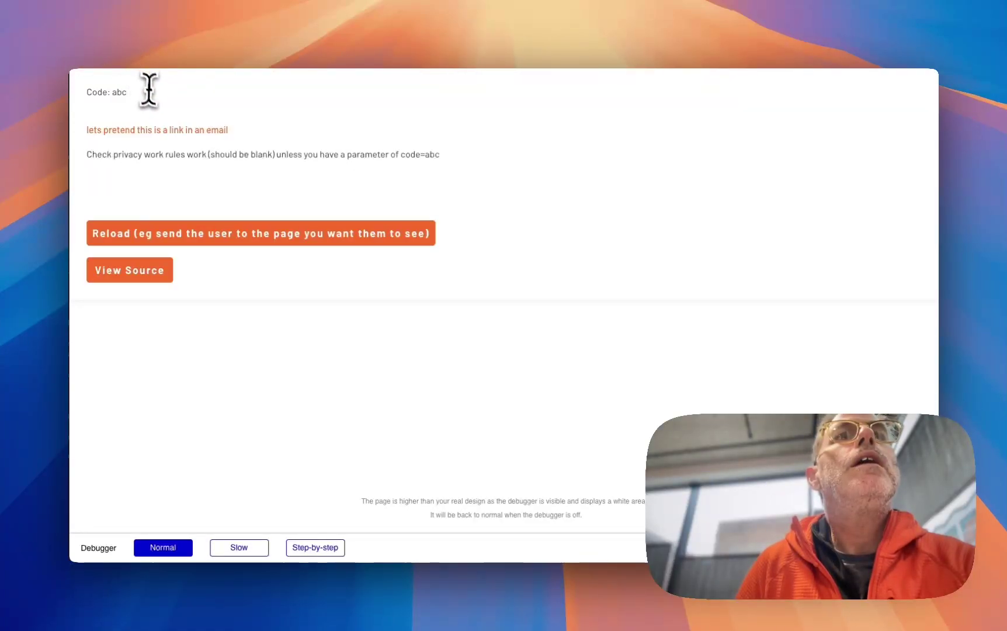
left_click(205, 236)
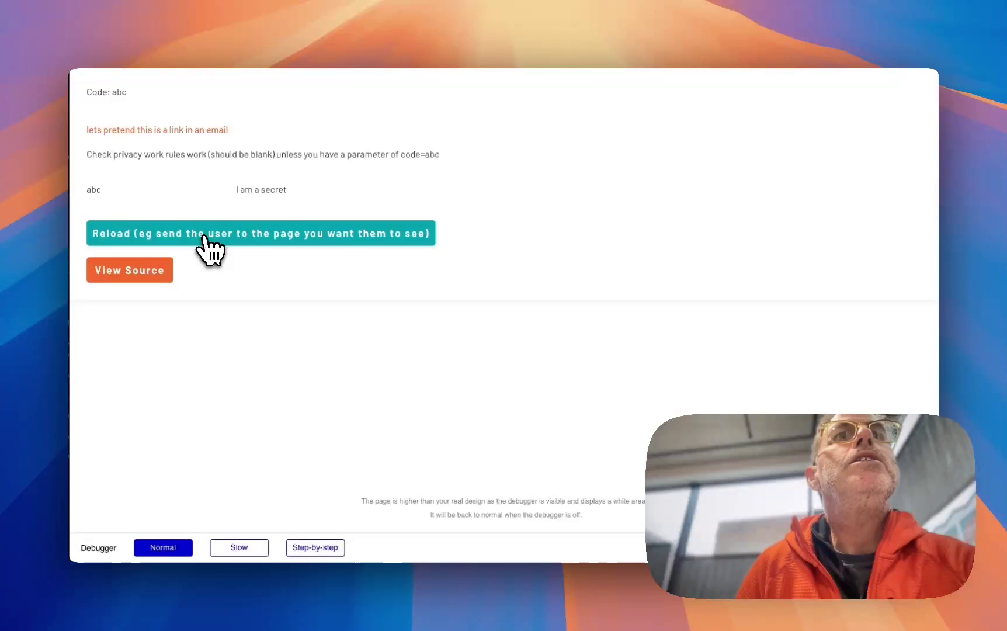
left_click_drag(297, 195, 111, 194)
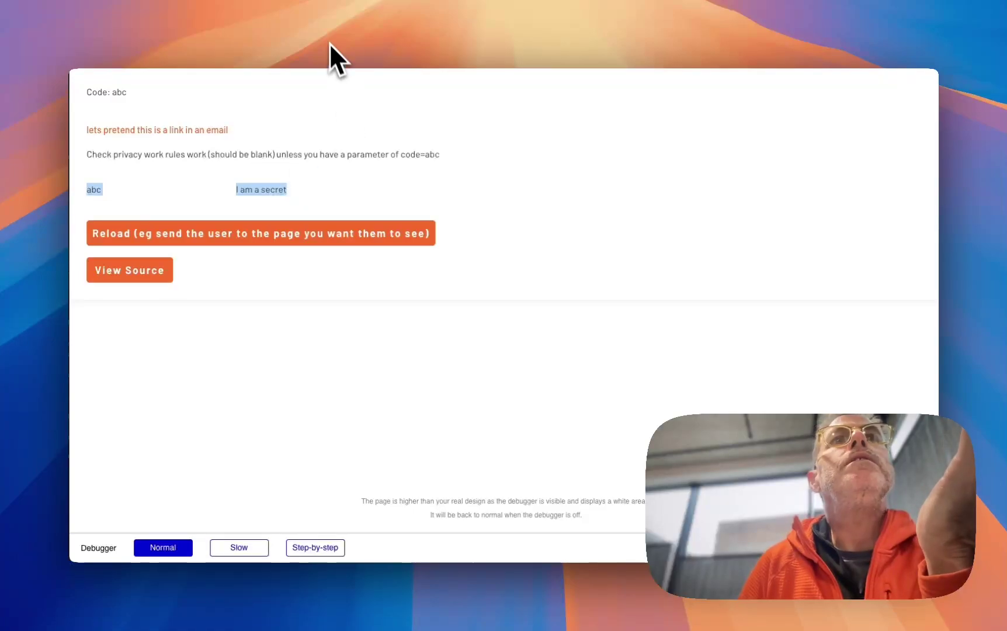
In the app editor, review the reload button workflow and the Make changes to User action of the Page is loaded workflow.
key("ctrl+Tab")
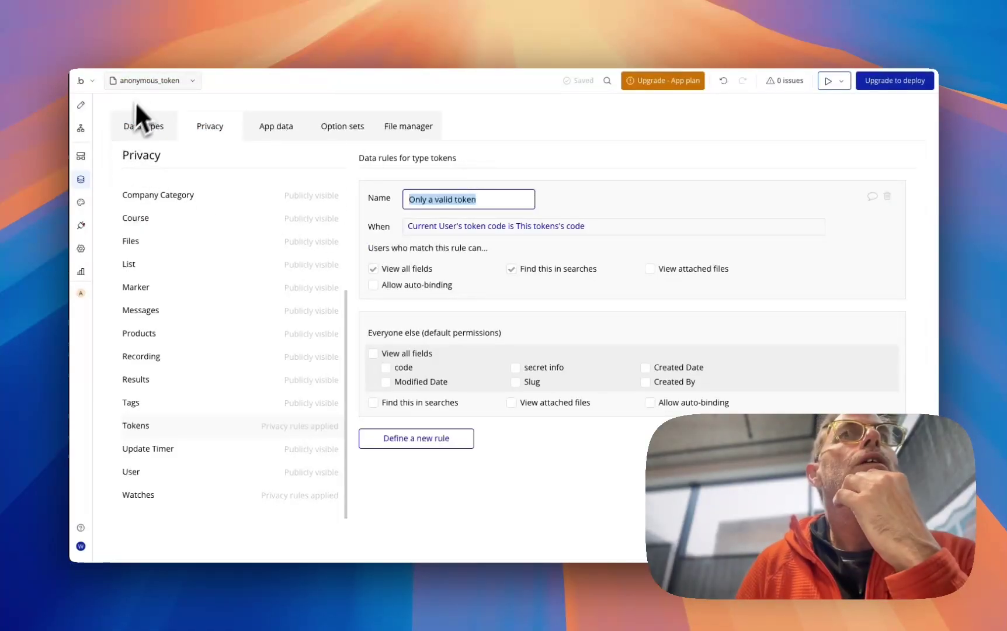
left_click(82, 128)
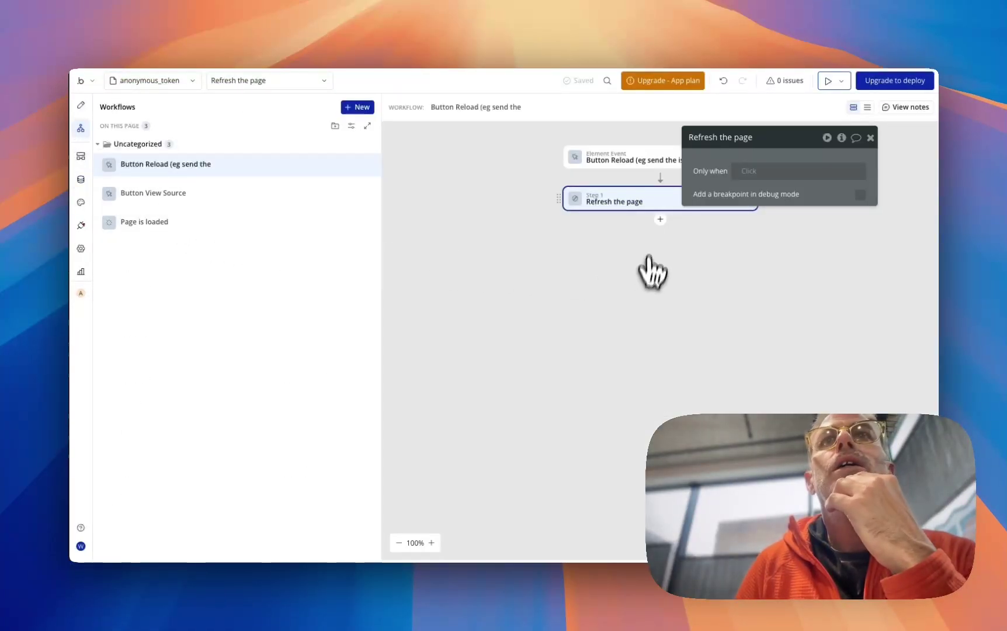
left_click(605, 166)
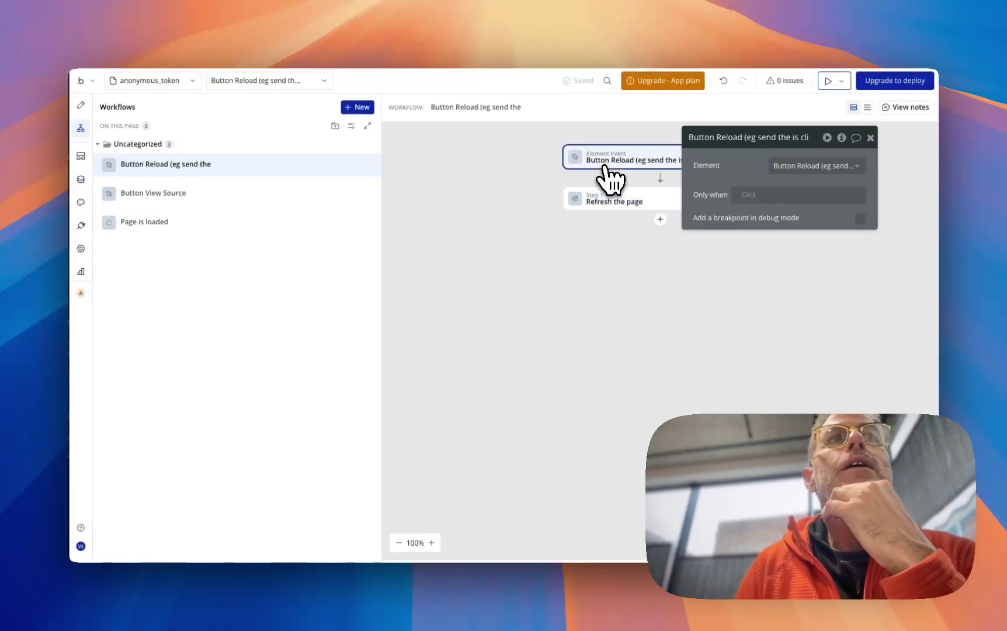
left_click(151, 226)
left_click(638, 202)
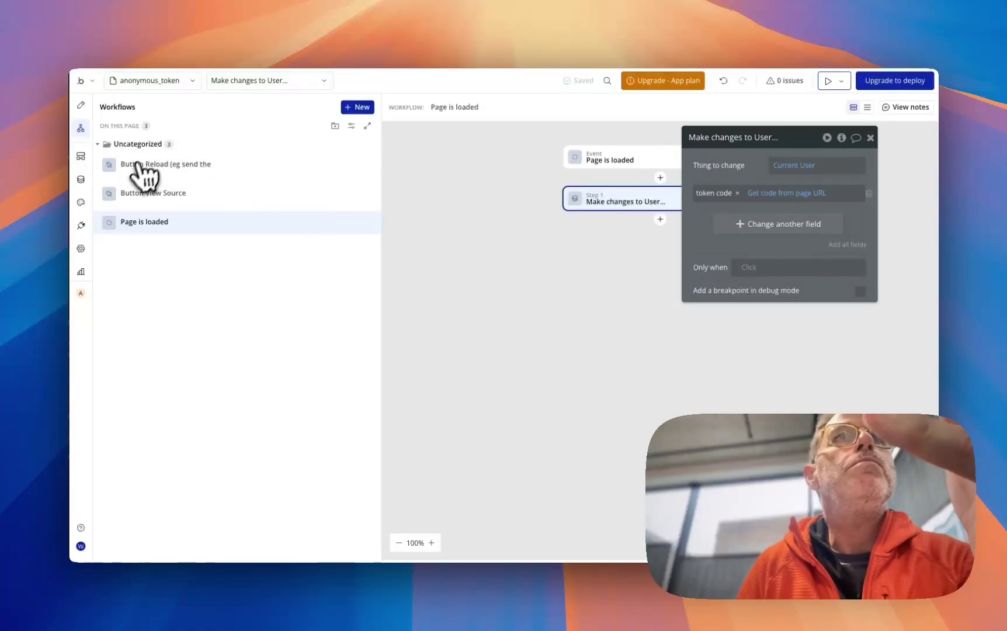
Compare the Tokens privacy rule's condition and default permissions with the token data on the preview page.
left_click(81, 181)
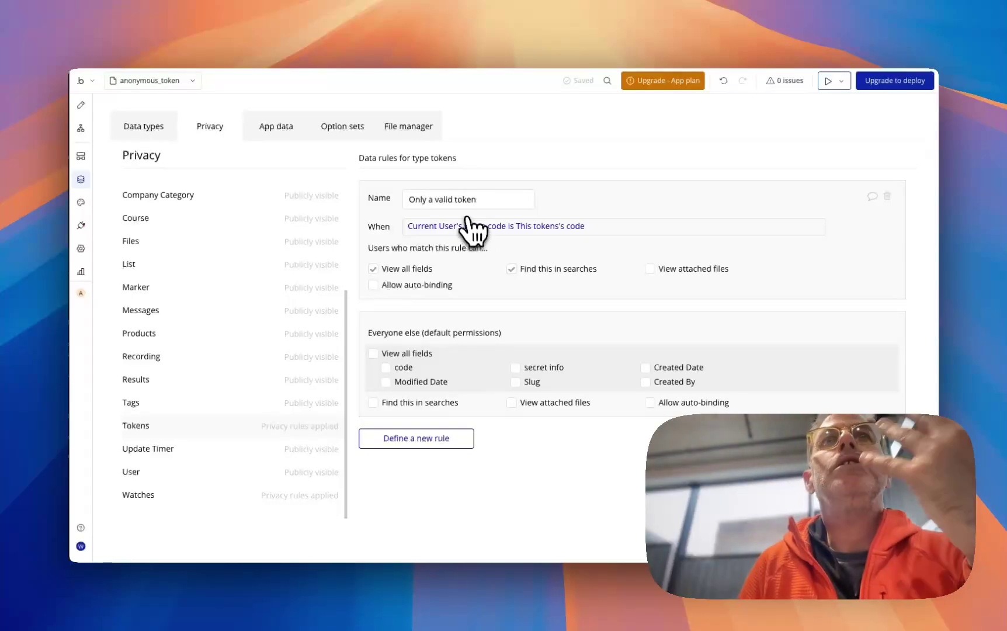
left_click(443, 36)
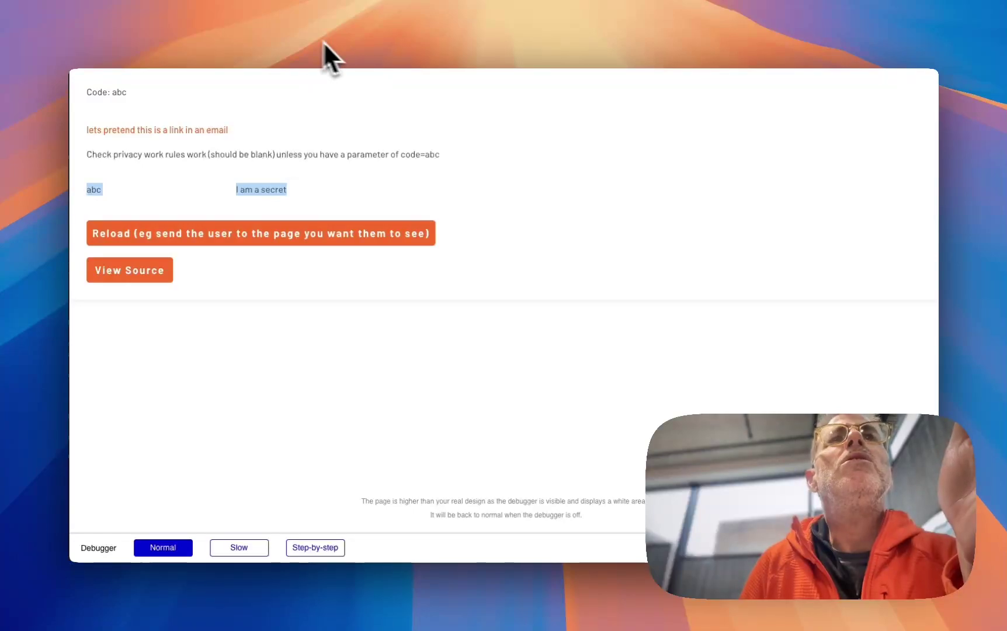
left_click(301, 34)
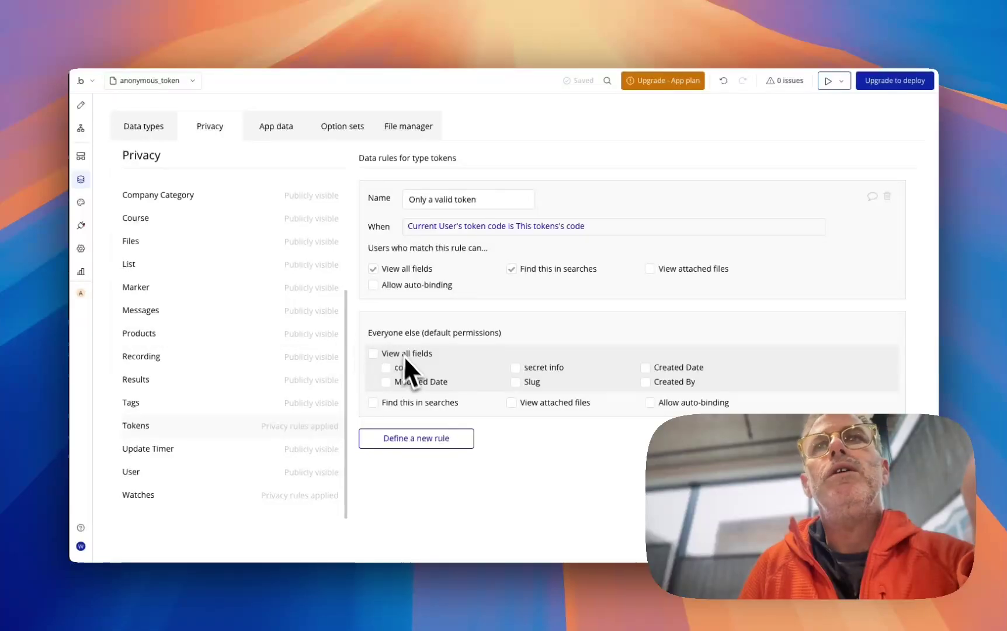
Add a Go to page action after Make changes to User in the Page is loaded workflow and view its destination choices.
left_click(81, 128)
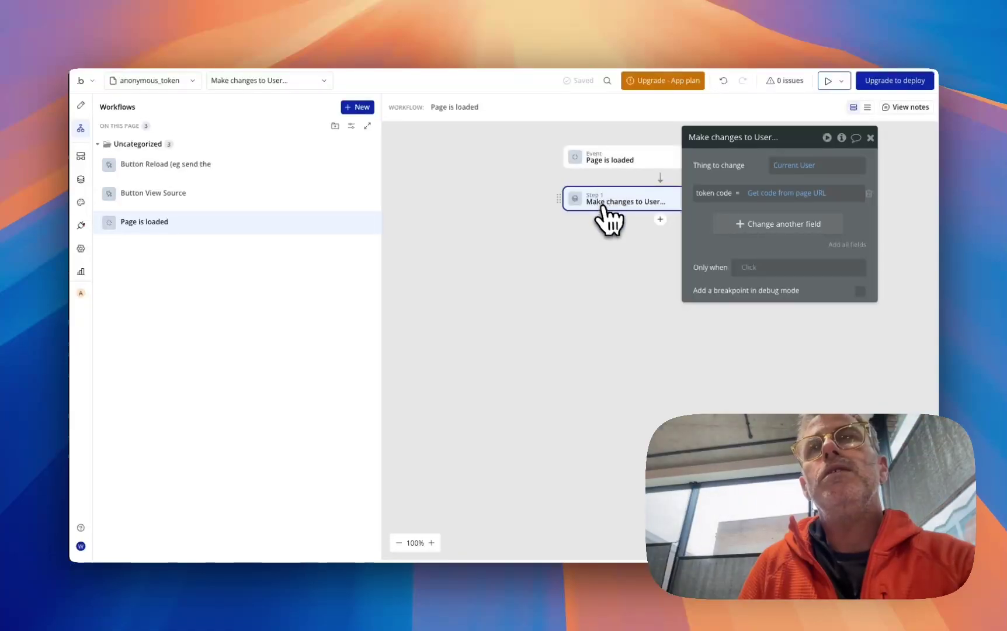
left_click(660, 220)
mouse_move(696, 265)
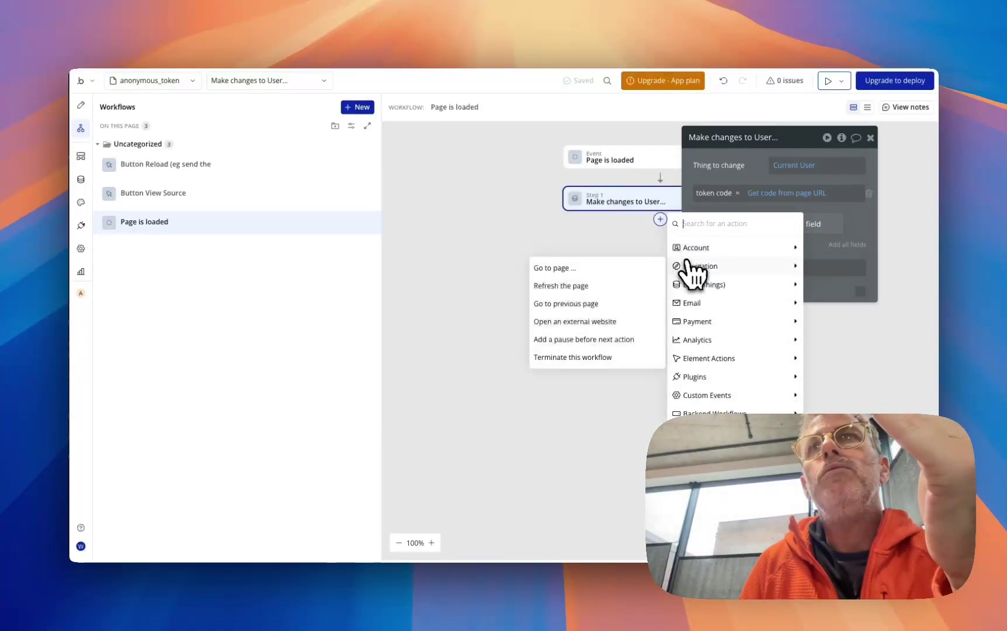
left_click(567, 268)
left_click(824, 170)
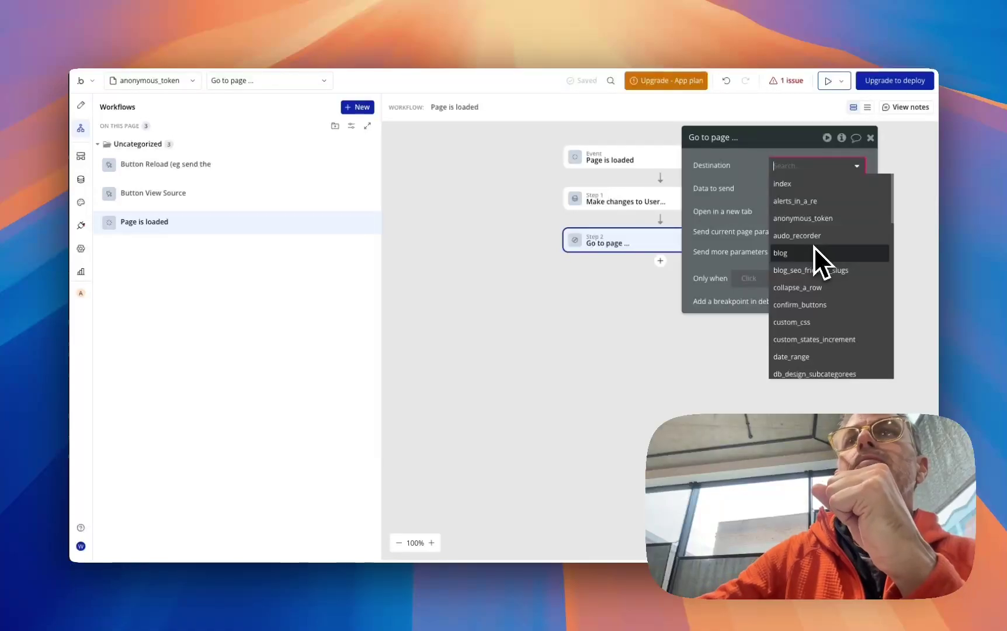
left_click(731, 209)
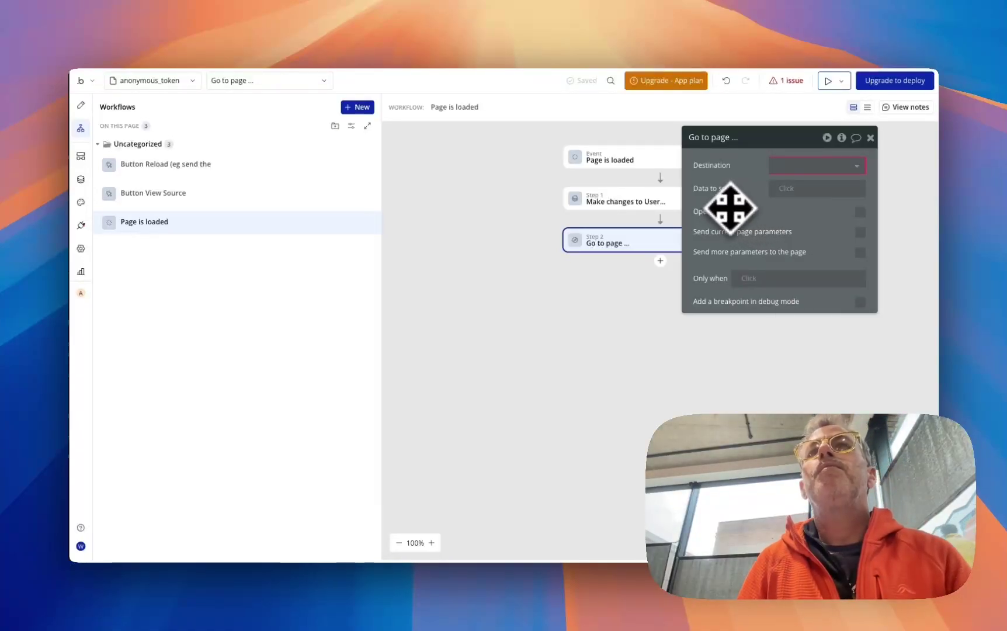
Delete the Go to page action from the Page is loaded workflow.
left_click(870, 137)
right_click(746, 245)
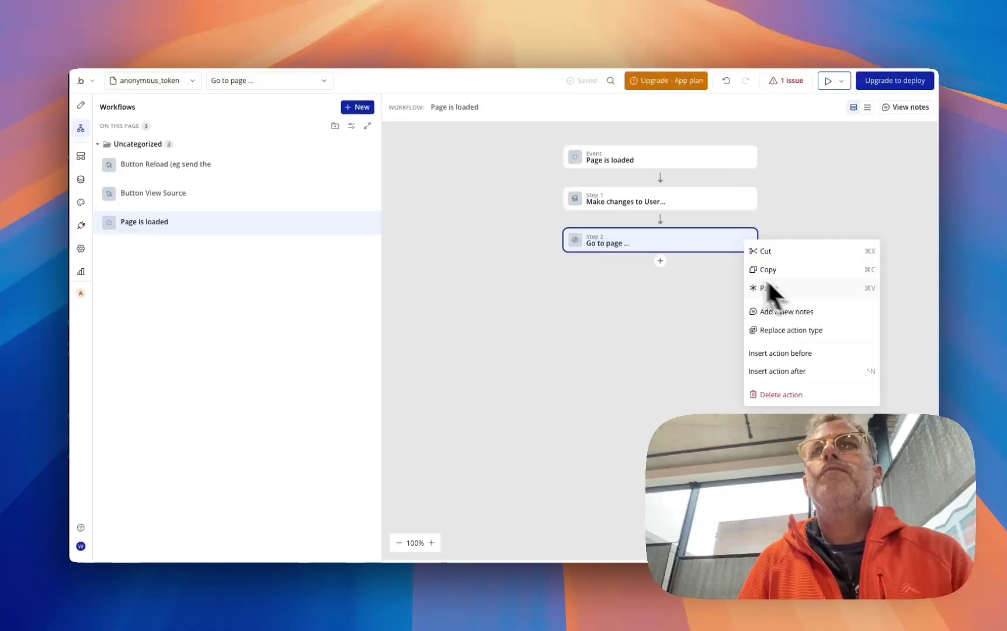
left_click(694, 244)
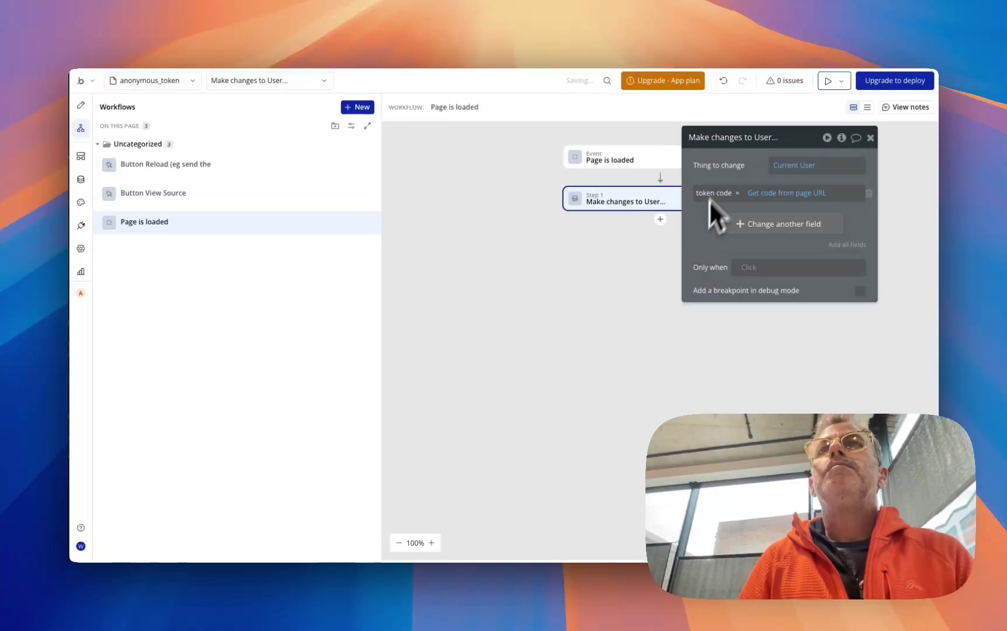